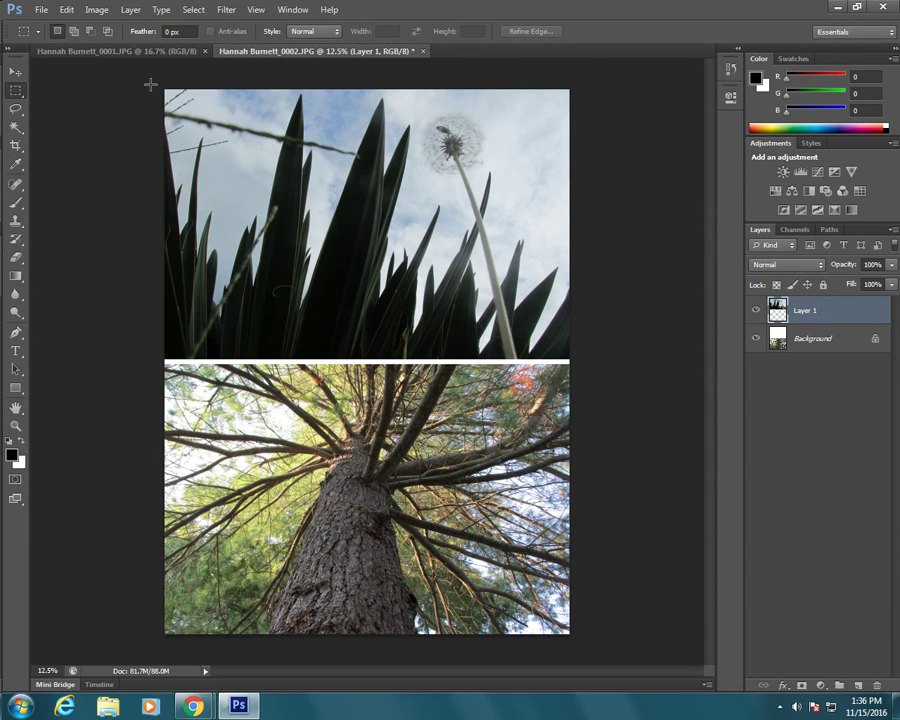
# Select the top grass photo and add a Levels adjustment layer masked to it
pyautogui.moveTo(151, 85); pyautogui.dragTo(572, 357)
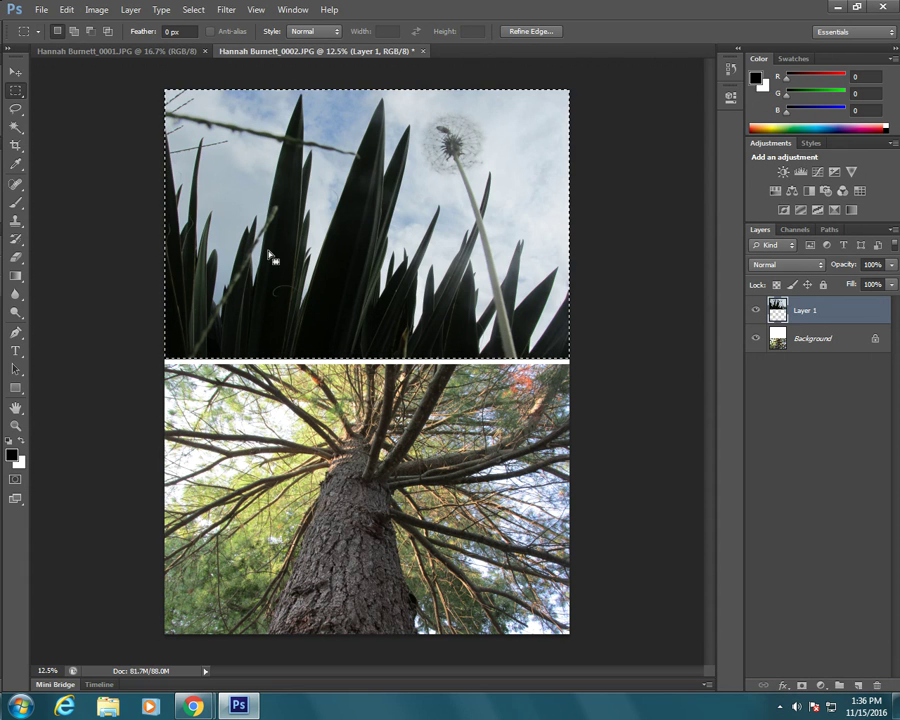
pyautogui.click(818, 688)
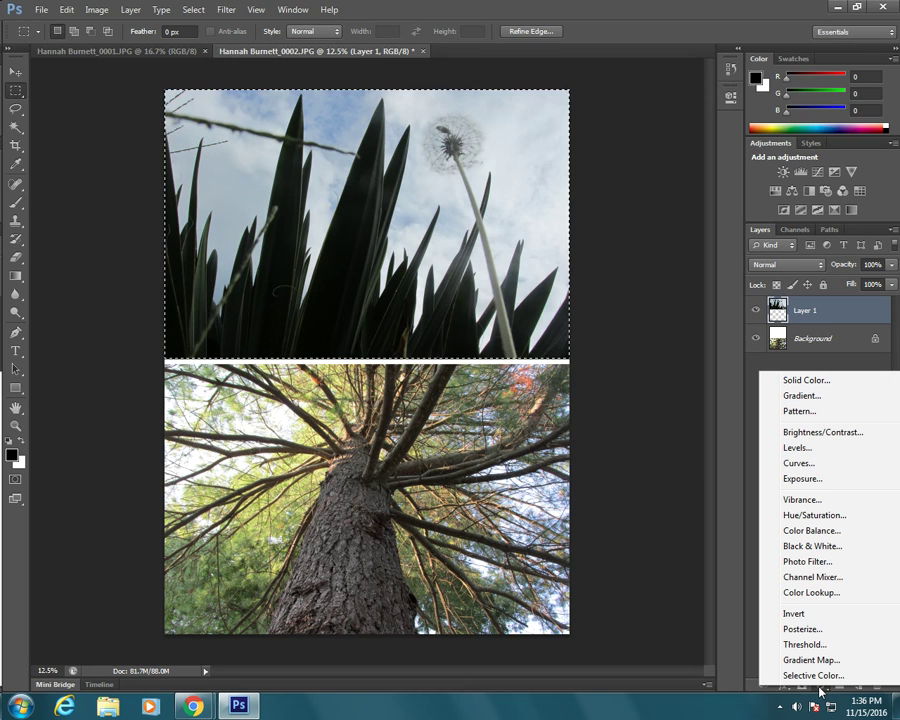
pyautogui.click(800, 447)
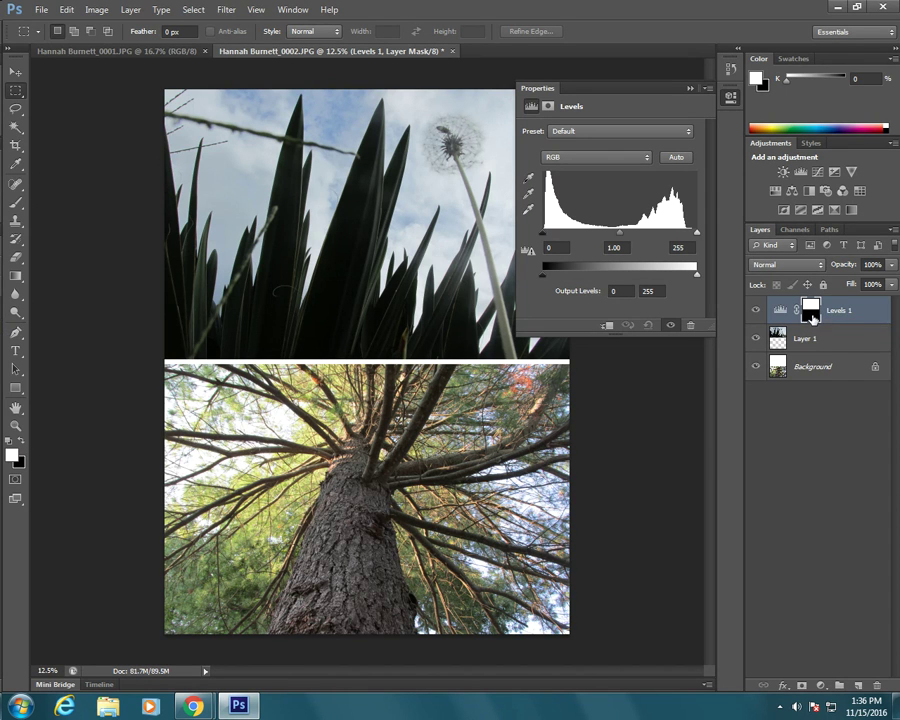
# Set the Levels gamma to 1.45 and white point to 241, then collapse Properties
pyautogui.moveTo(620, 236); pyautogui.dragTo(596, 232)
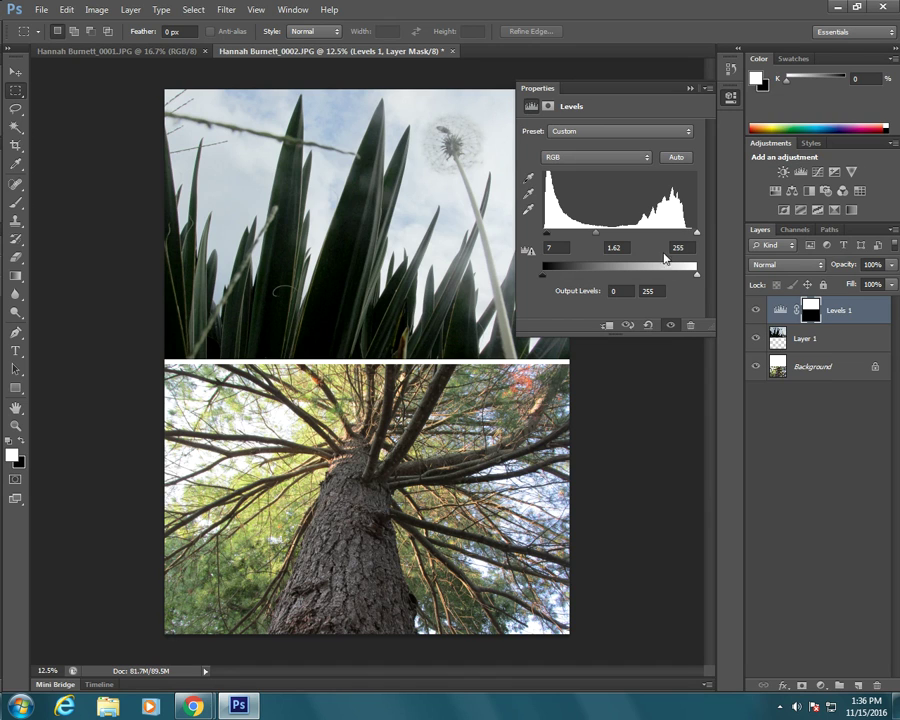
pyautogui.moveTo(699, 236); pyautogui.dragTo(689, 235)
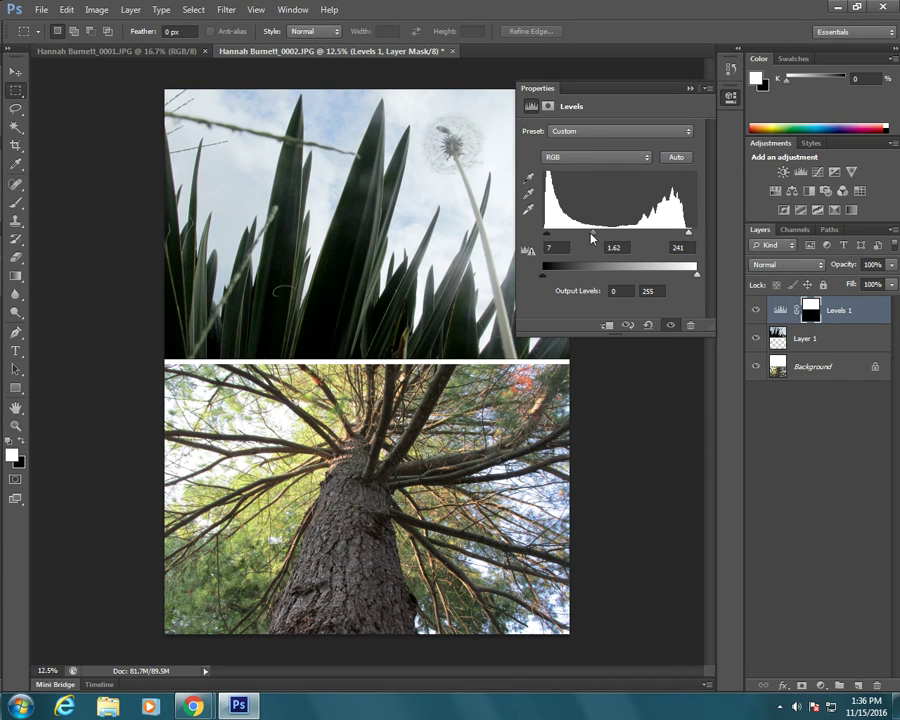
pyautogui.moveTo(593, 233); pyautogui.dragTo(599, 236)
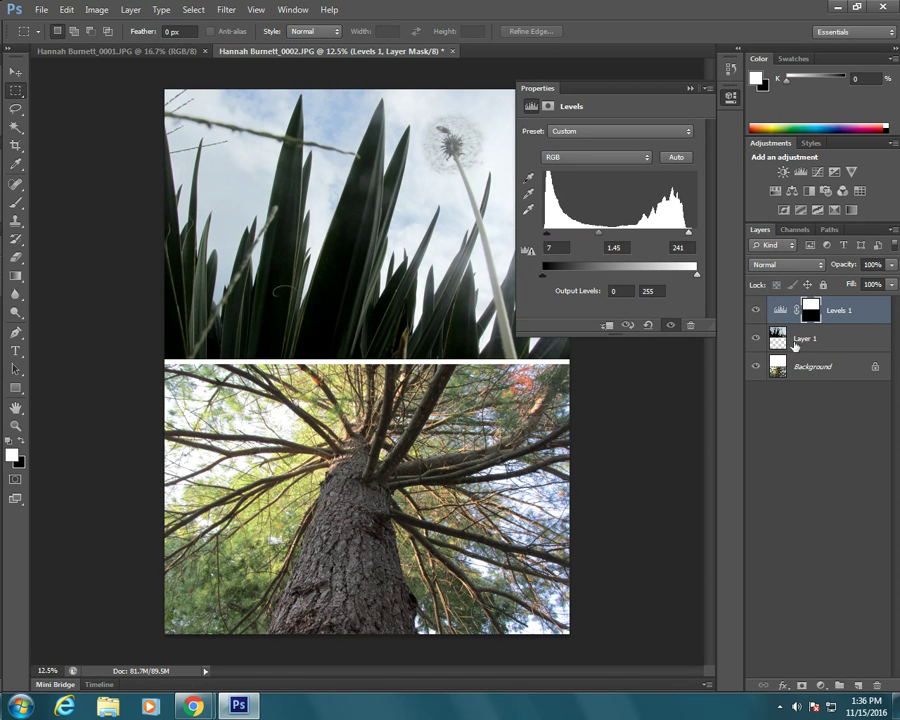
pyautogui.click(689, 89)
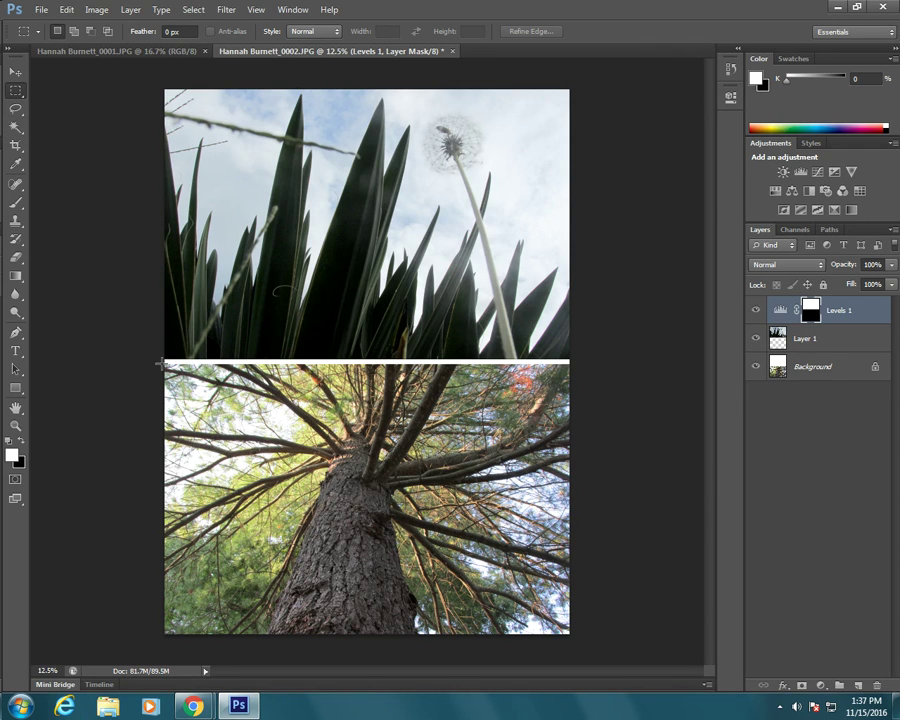
# Add a Hue/Saturation adjustment layer with its mask limited to the bottom tree photo
pyautogui.moveTo(160, 364); pyautogui.dragTo(629, 647)
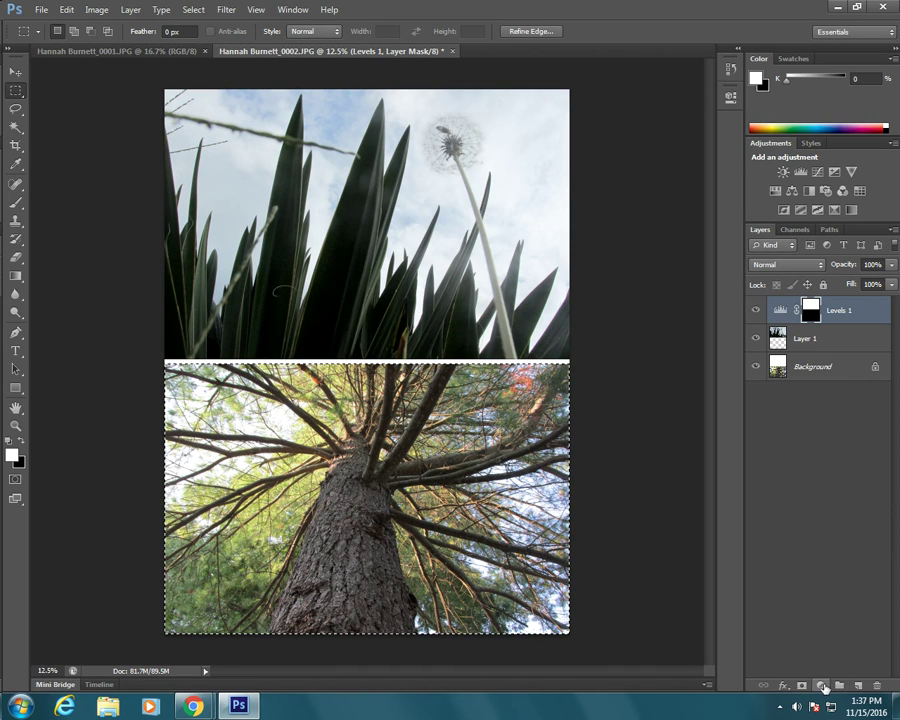
pyautogui.click(822, 686)
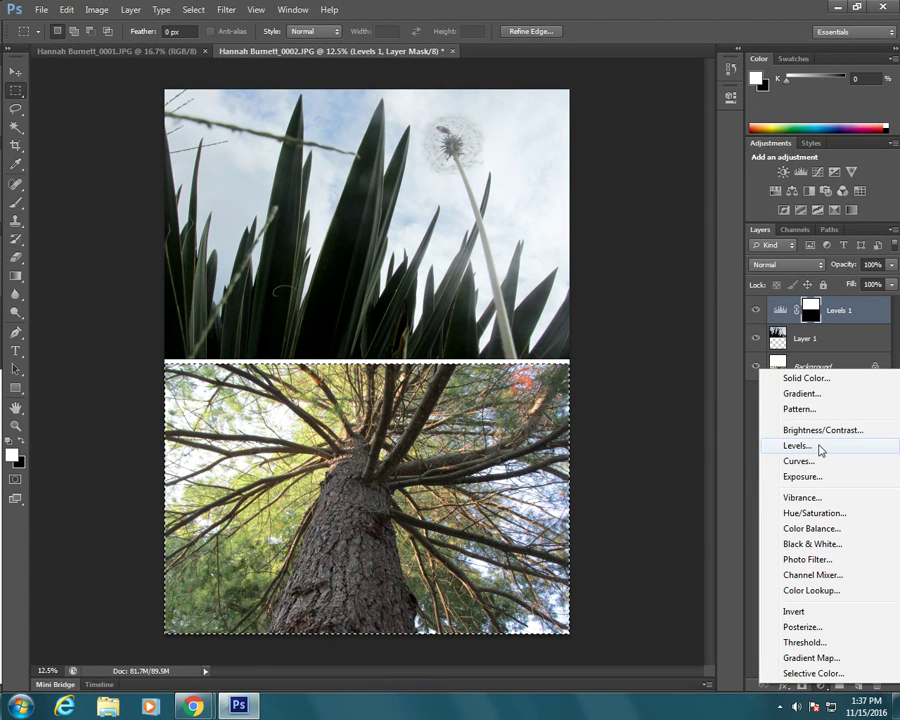
pyautogui.click(818, 513)
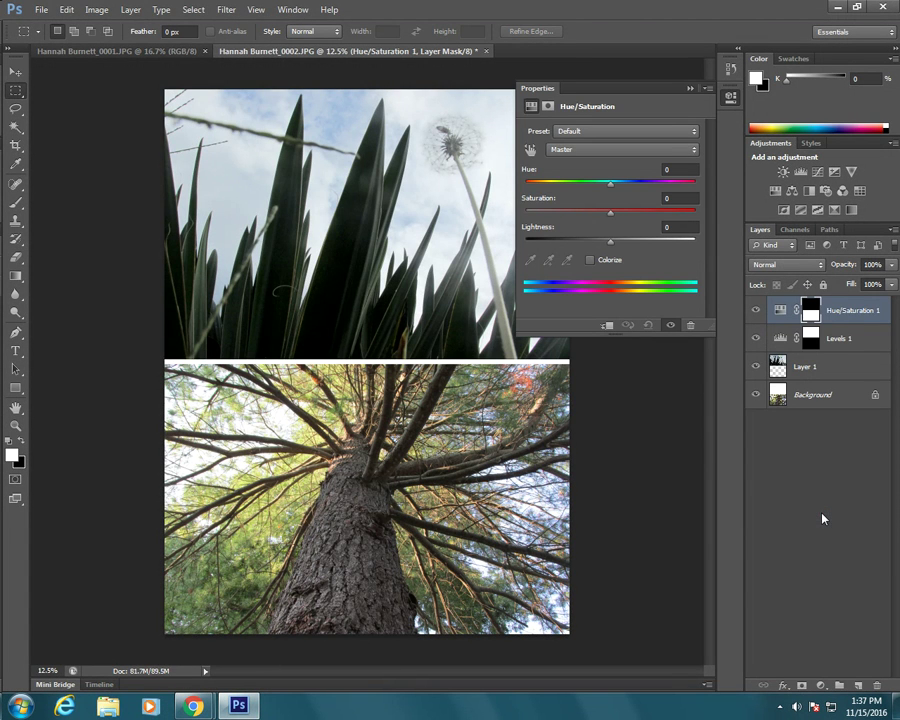
pyautogui.click(810, 316)
pyautogui.hotkey('ctrl', 'i')
# Set the Hue/Saturation to Saturation +56 and Lightness -12, then collapse Properties
pyautogui.moveTo(610, 216); pyautogui.dragTo(631, 217)
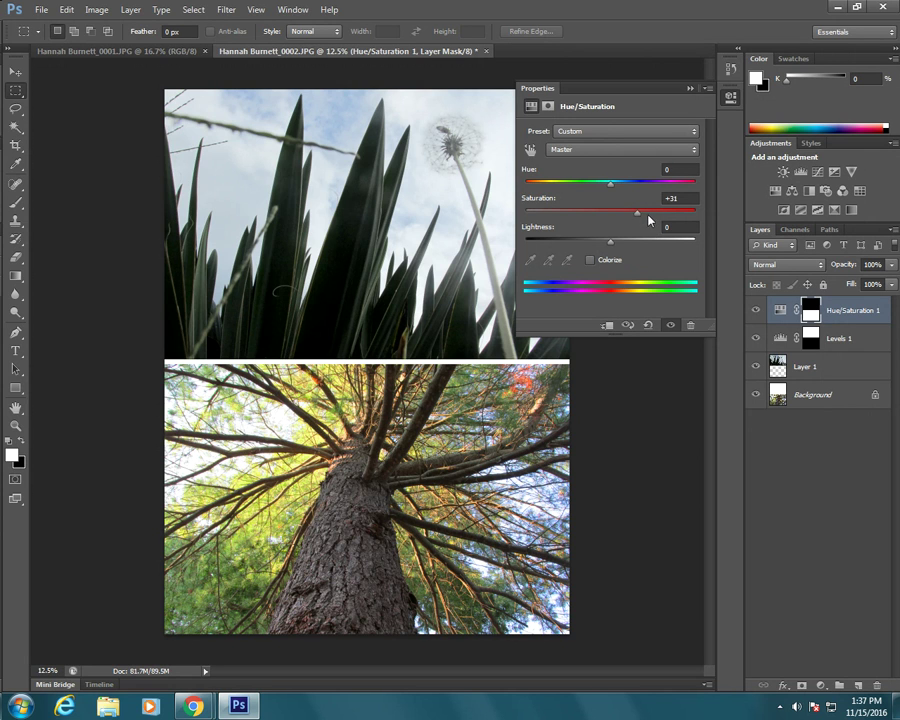
pyautogui.moveTo(636, 218); pyautogui.dragTo(659, 215)
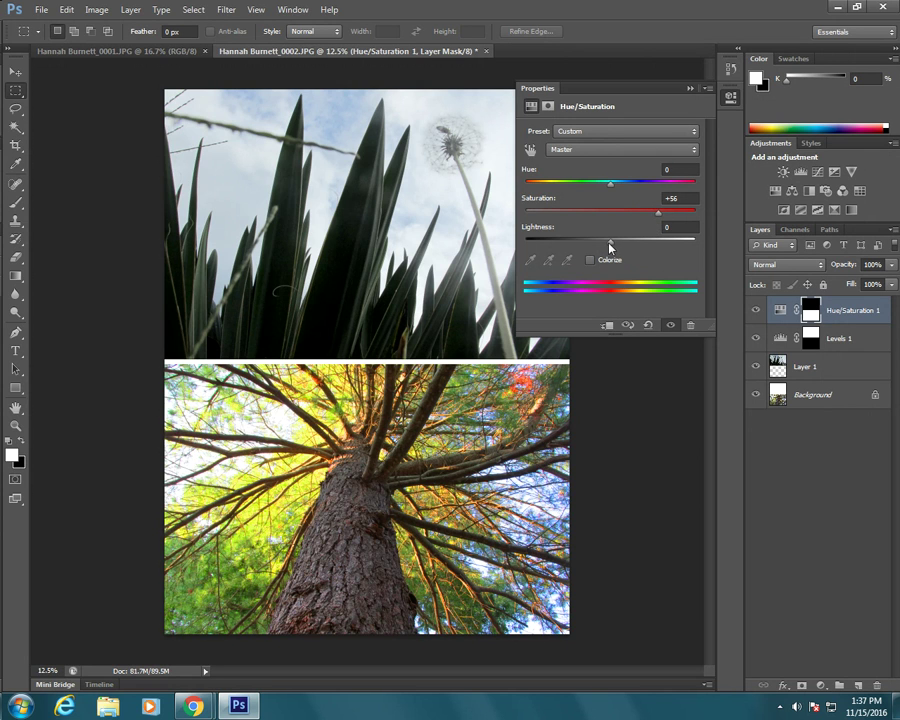
pyautogui.moveTo(611, 243); pyautogui.dragTo(600, 247)
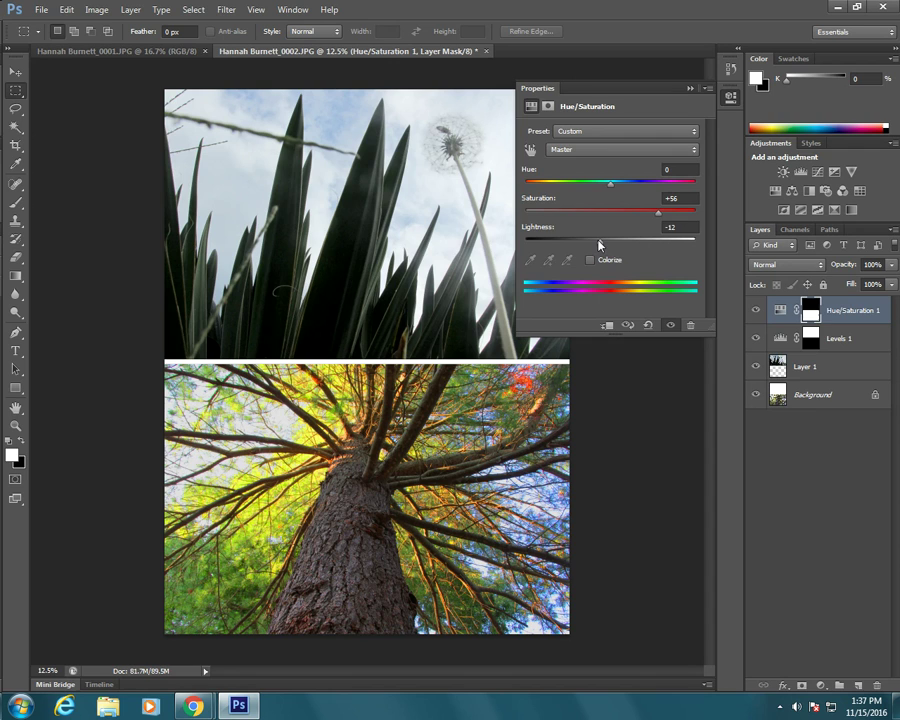
pyautogui.click(689, 88)
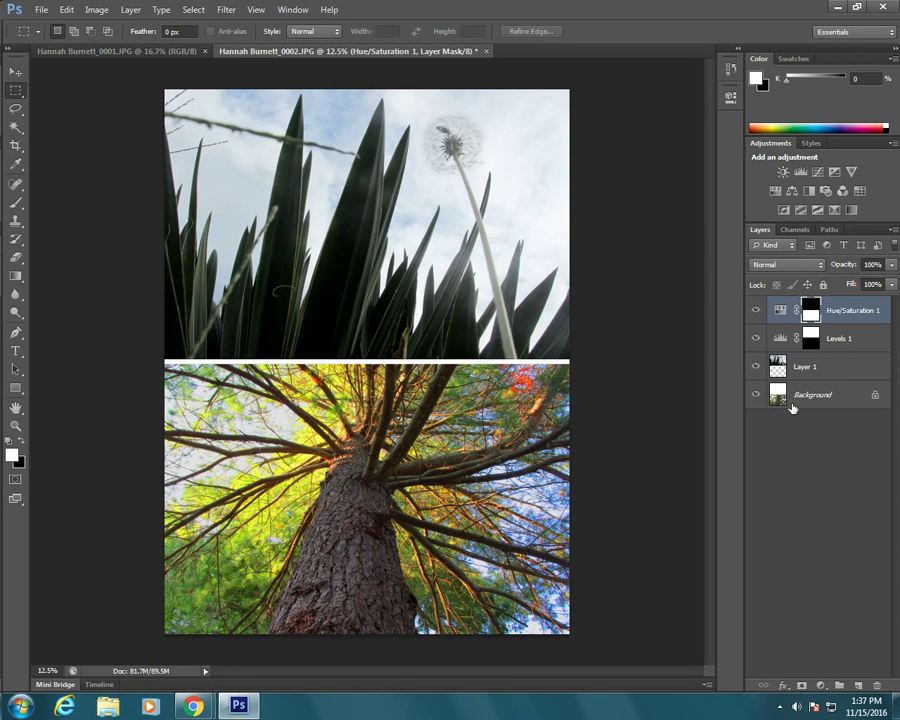
# Delete the Levels 1 and Hue/Saturation 1 layers and make Background active
pyautogui.keyDown('shift'); pyautogui.click(846, 344); pyautogui.keyUp('shift')
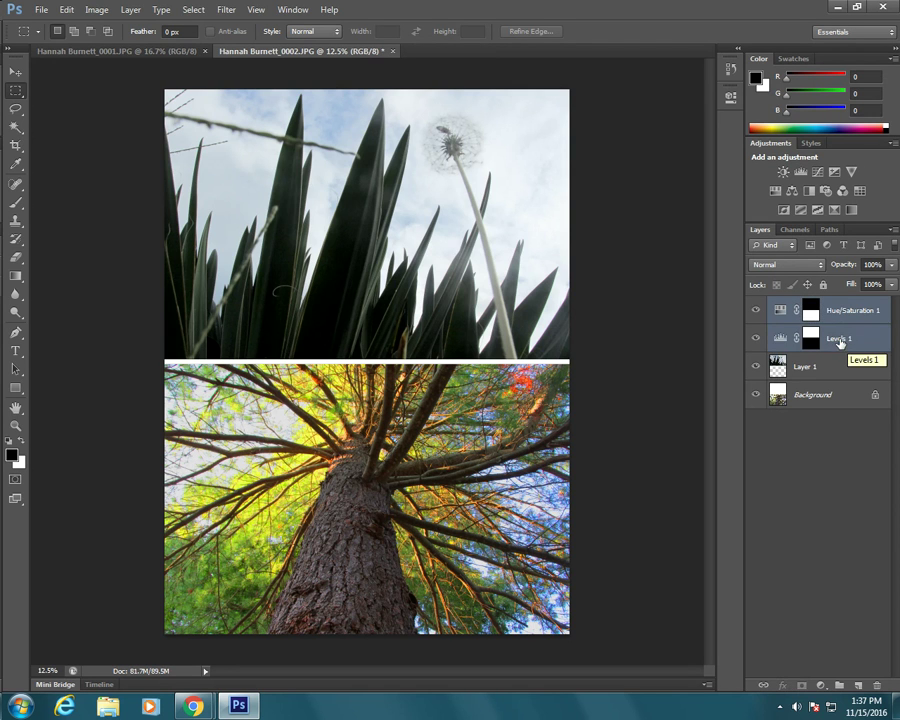
pyautogui.moveTo(836, 344); pyautogui.dragTo(877, 685)
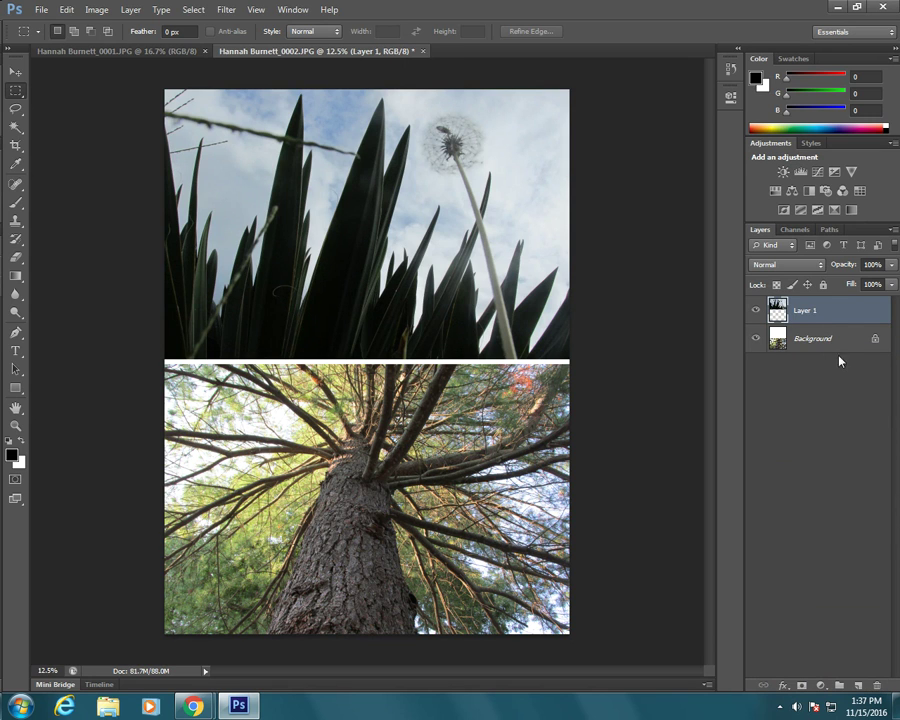
pyautogui.click(815, 341)
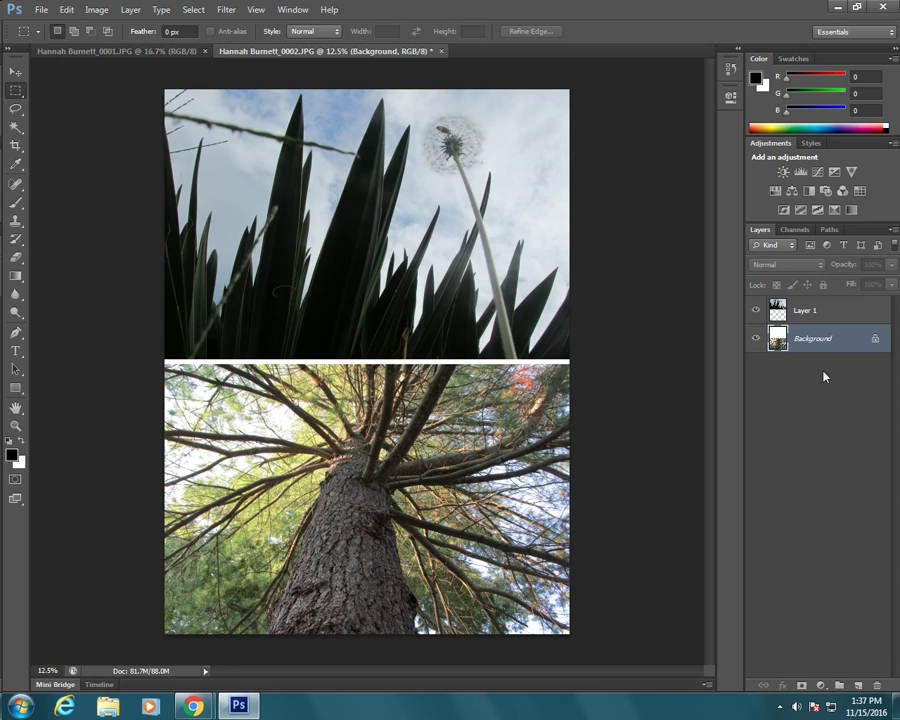
# Add a Hue/Saturation layer above Background with Saturation at +100, then select Layer 1
pyautogui.click(821, 686)
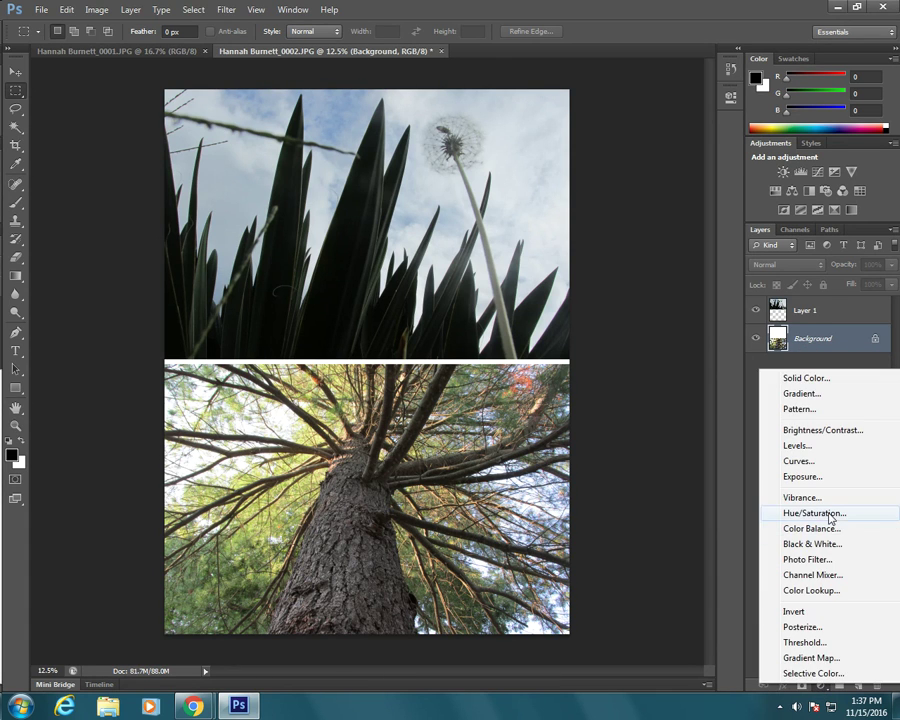
pyautogui.click(829, 515)
pyautogui.moveTo(610, 213); pyautogui.dragTo(711, 225)
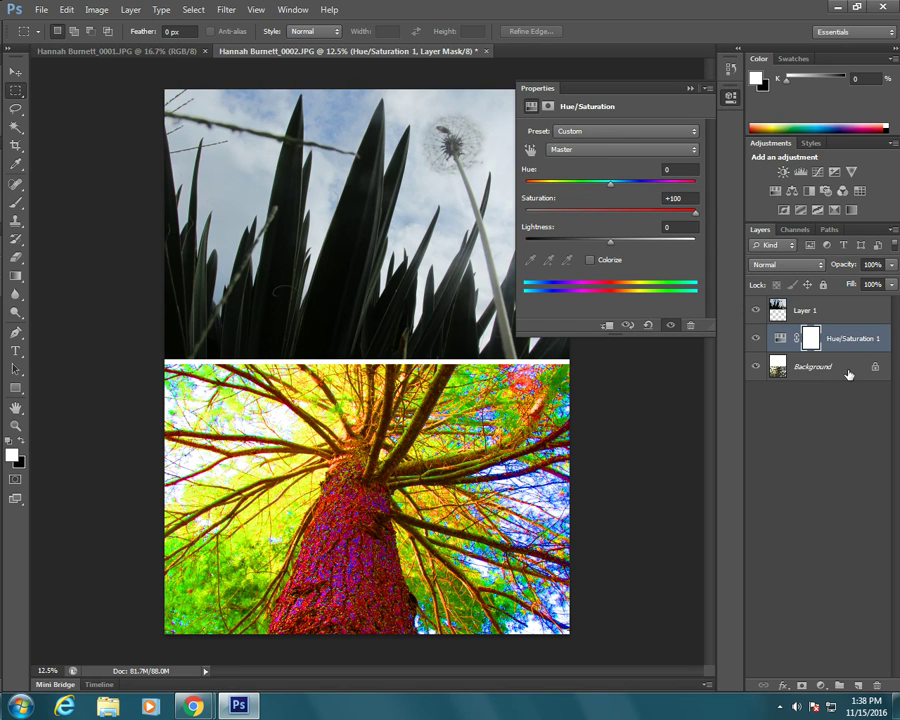
pyautogui.click(840, 315)
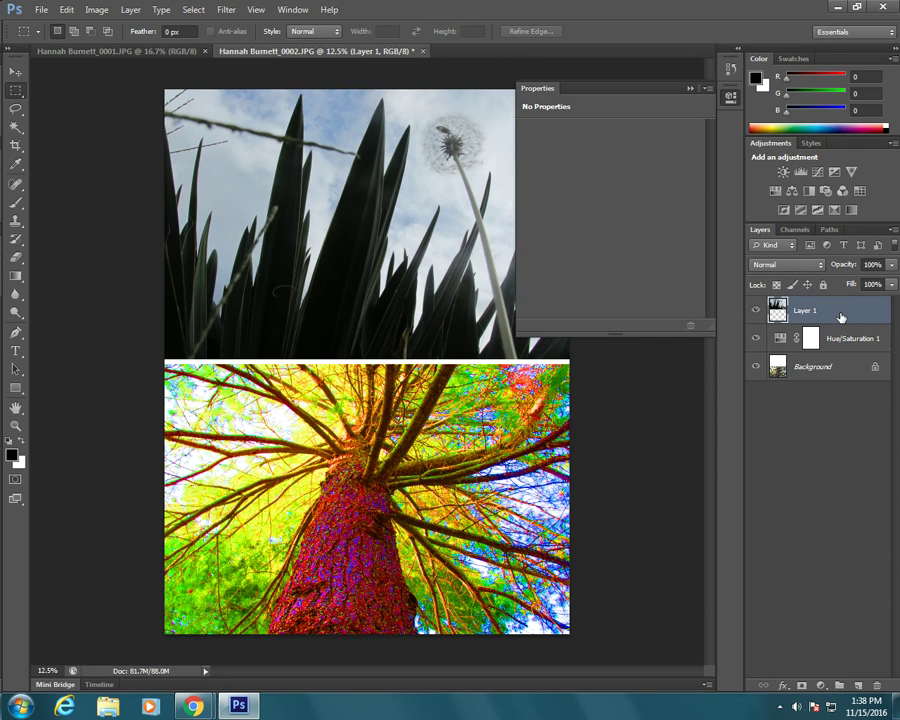
# Add a Levels adjustment layer above Layer 1 with the midtone gamma at 6.18
pyautogui.click(689, 88)
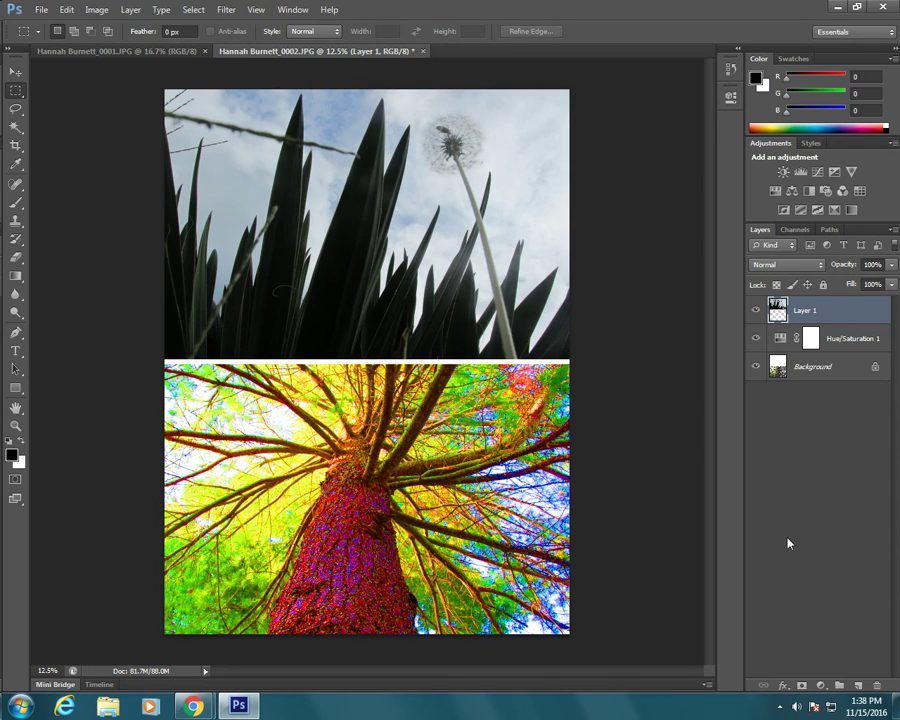
pyautogui.click(817, 684)
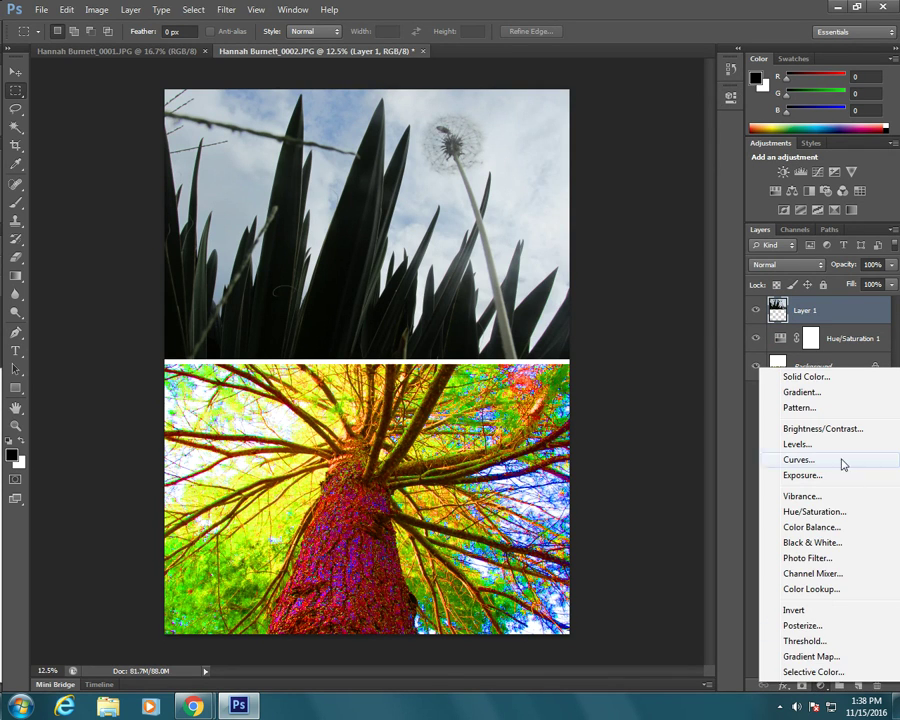
pyautogui.click(821, 446)
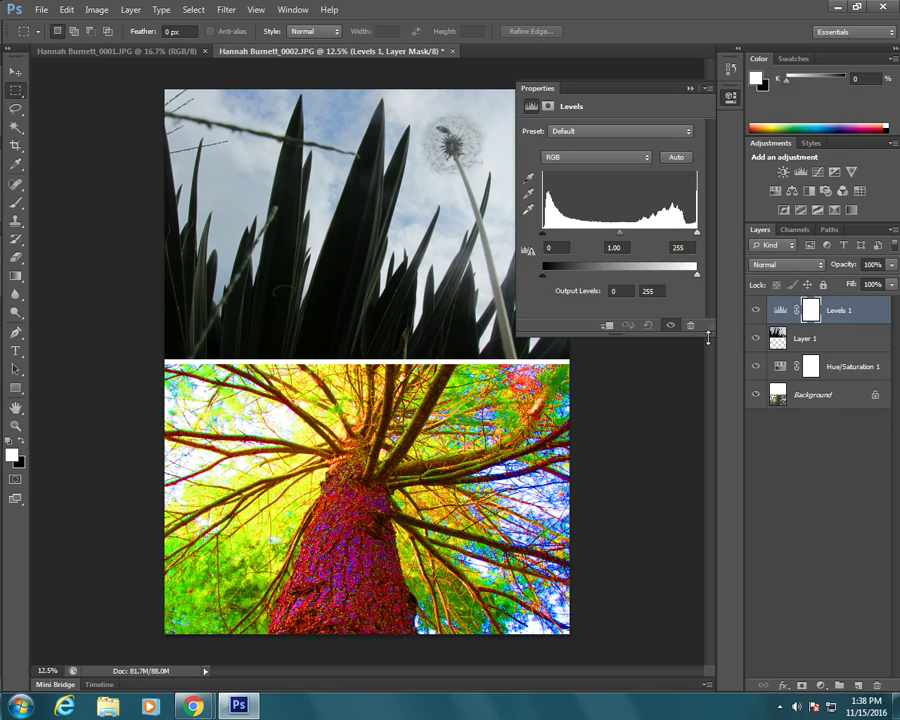
pyautogui.moveTo(617, 238); pyautogui.dragTo(545, 238)
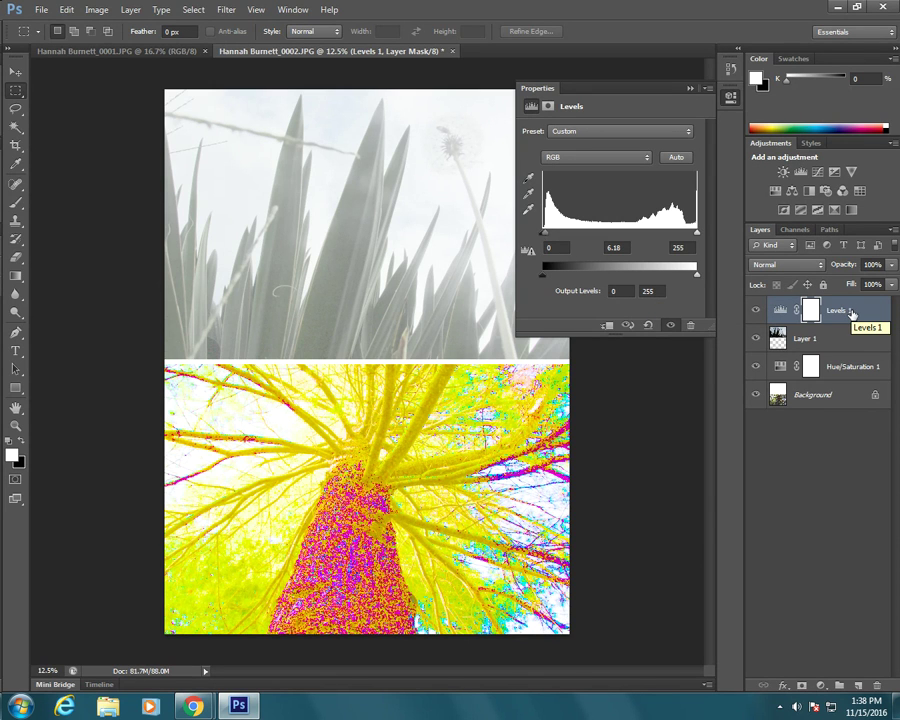
# Clip Levels 1 to Layer 1 so only the grass photo is brightened
pyautogui.rightClick(852, 313)
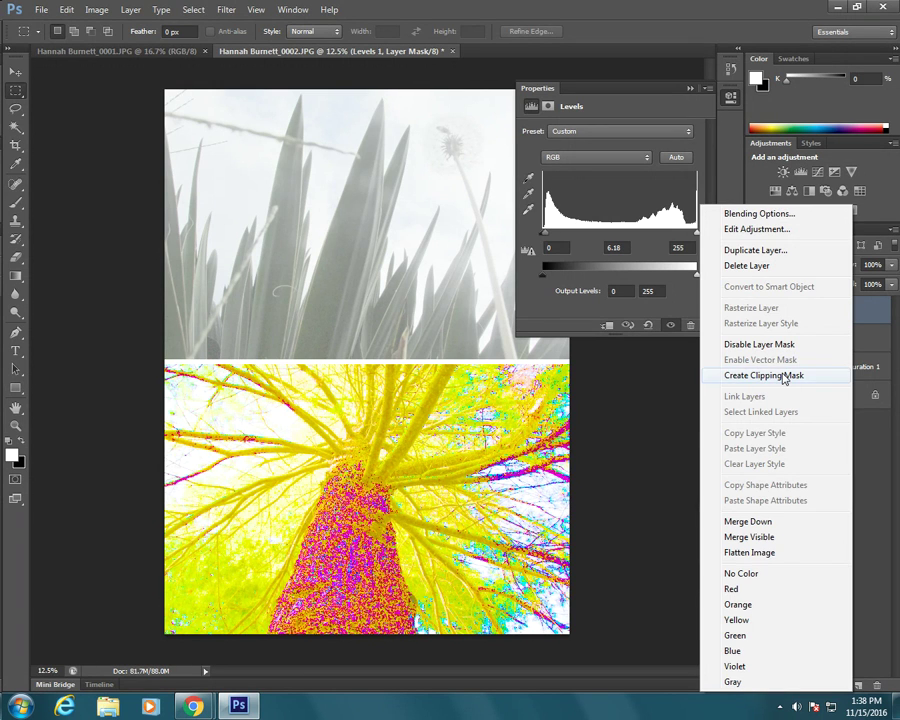
pyautogui.click(763, 375)
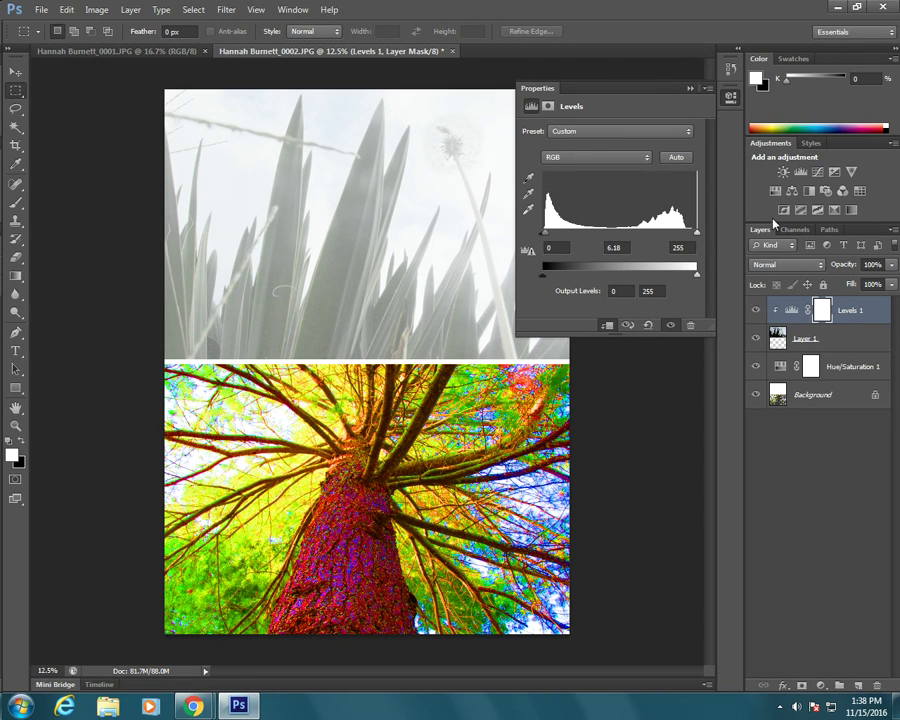
pyautogui.click(689, 89)
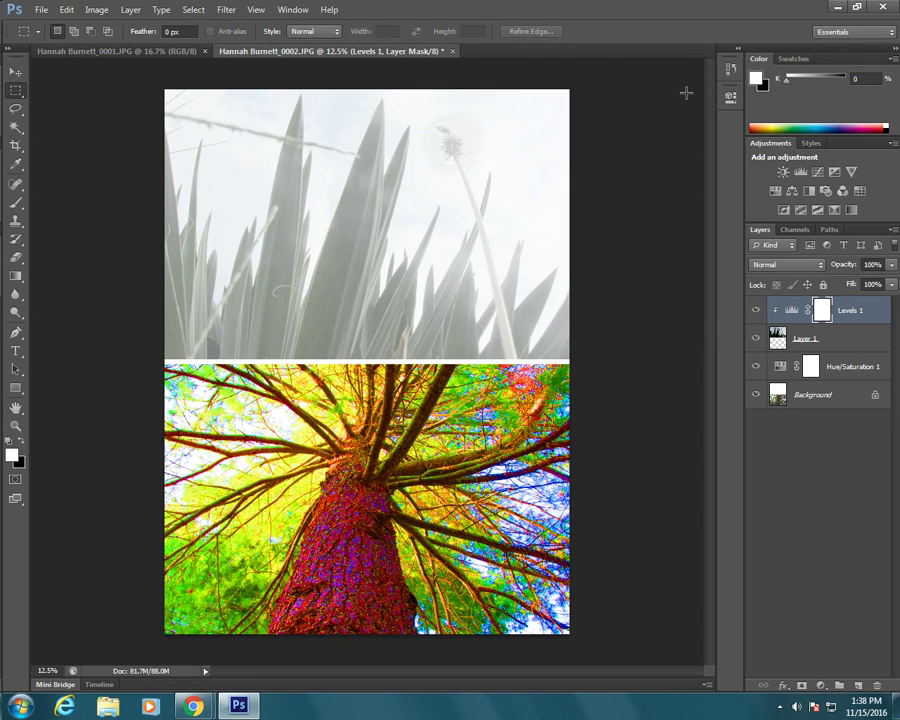